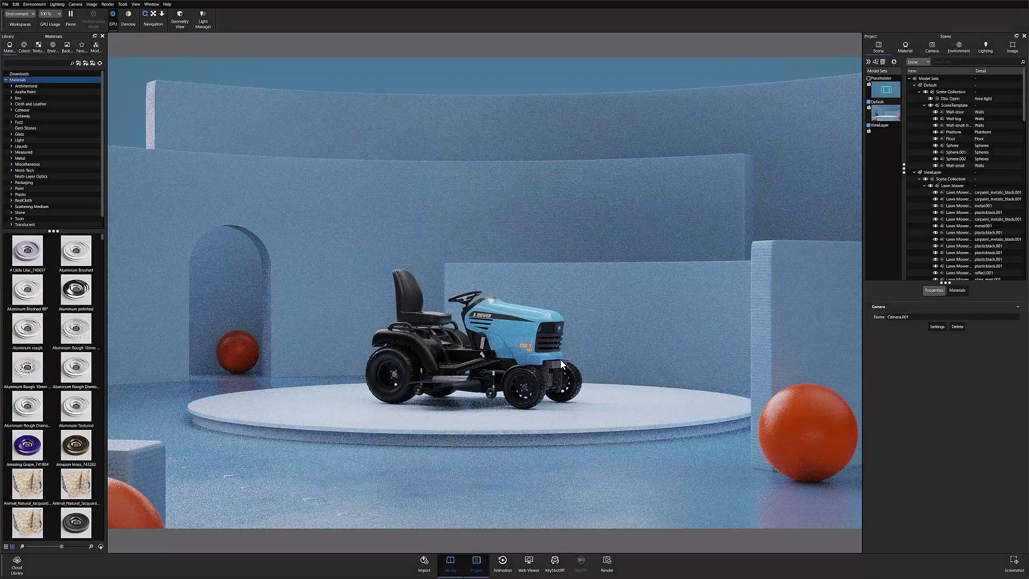
Step: Open the Animation timeline and start the Animation Wizard with Camera > Keyframe animation
click(499, 566)
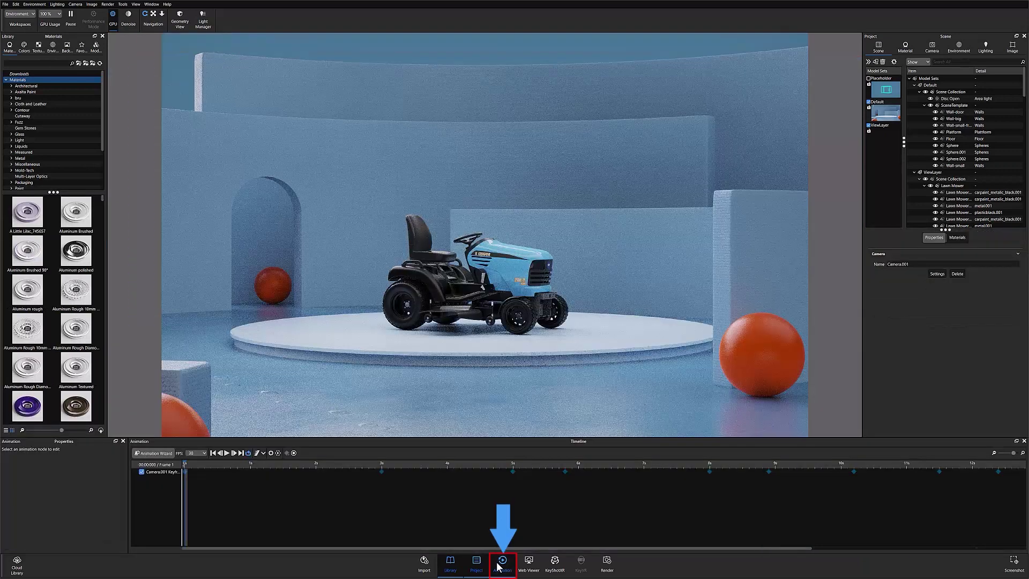
click(152, 453)
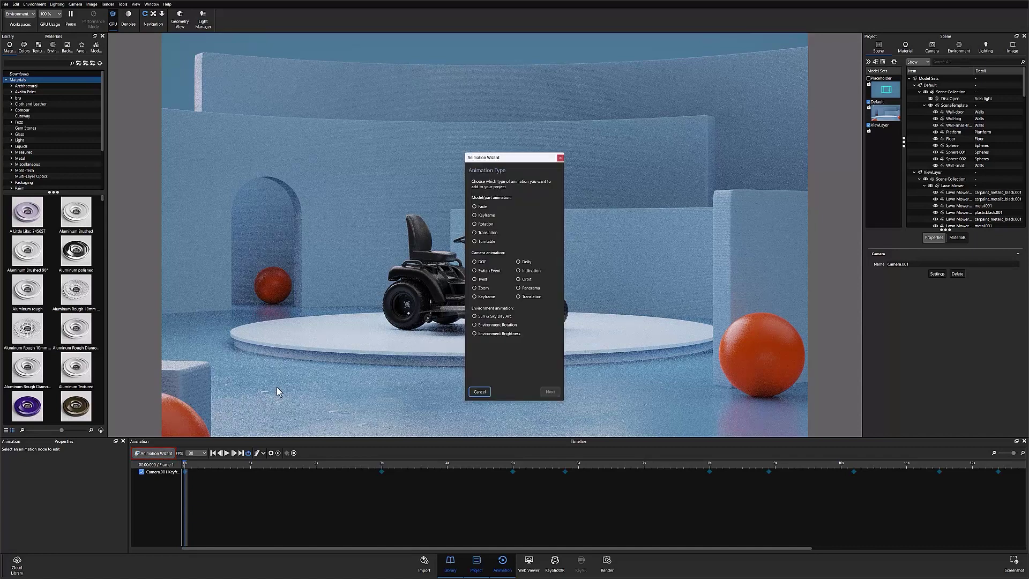
click(487, 298)
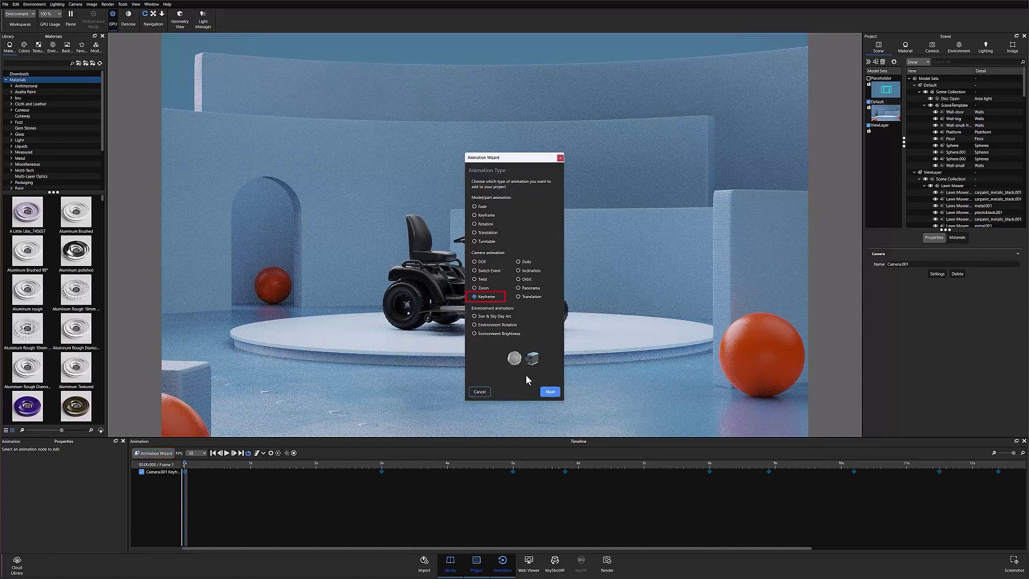
click(549, 392)
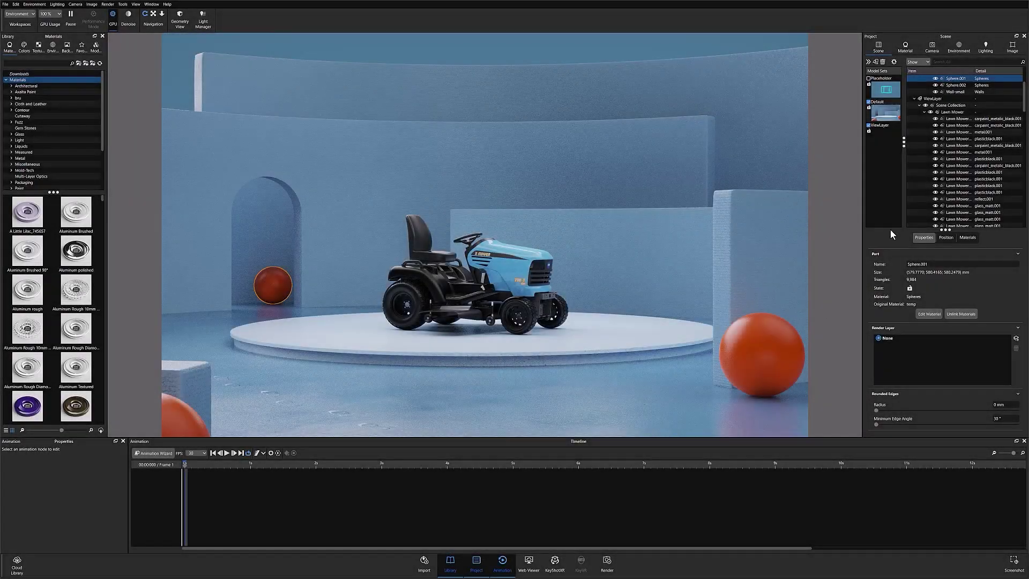
Step: Add a Keyframe animation to Camera.001 through its right-click Animation menu
scroll(963, 186, down, 10)
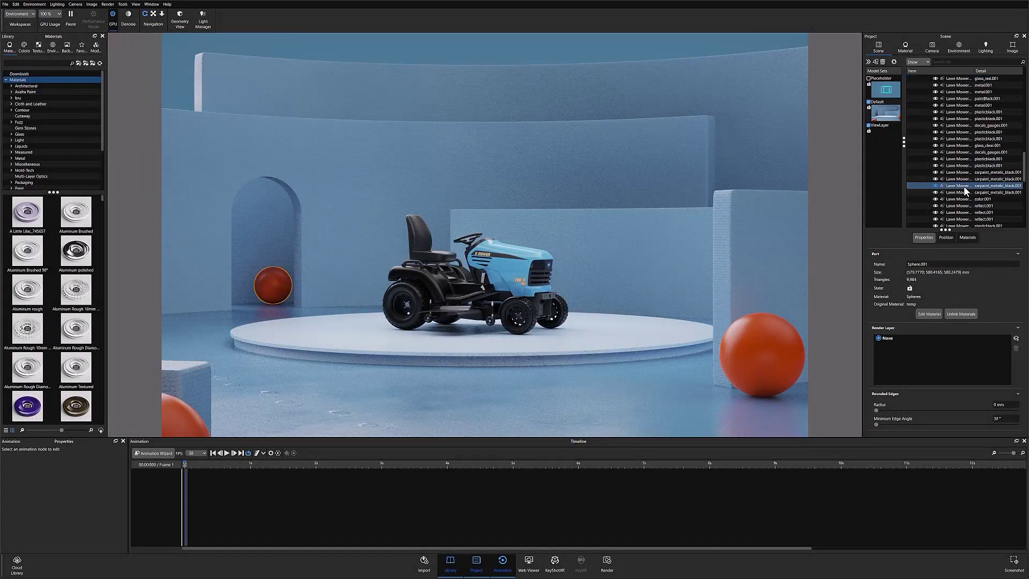
click(959, 211)
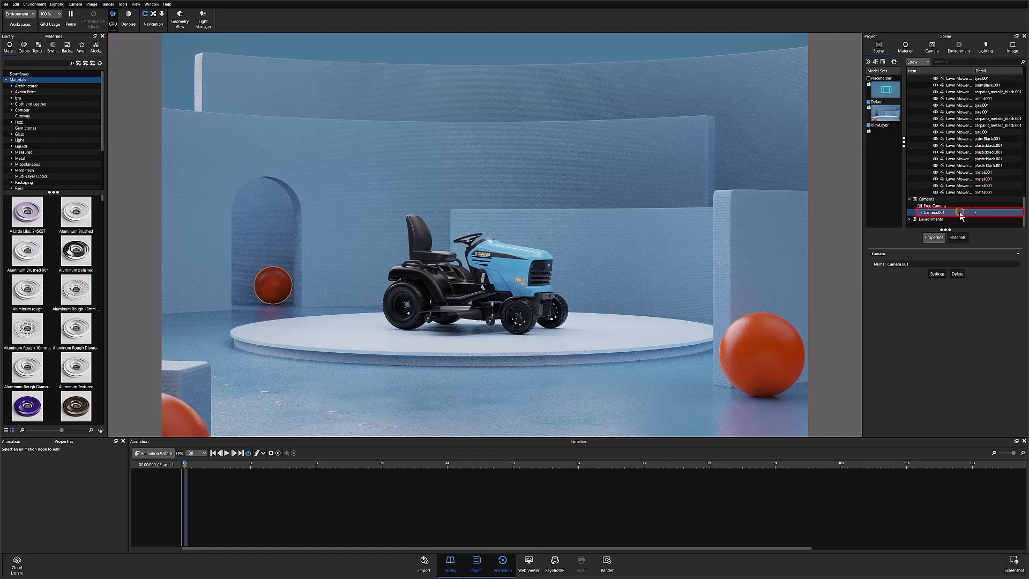
right_click(959, 210)
mouse_move(966, 212)
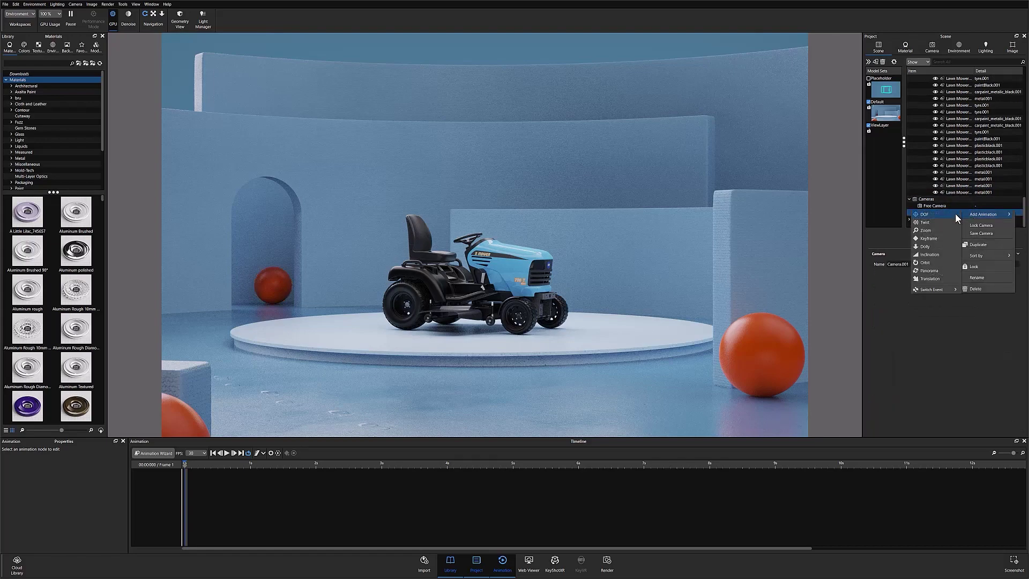
click(932, 238)
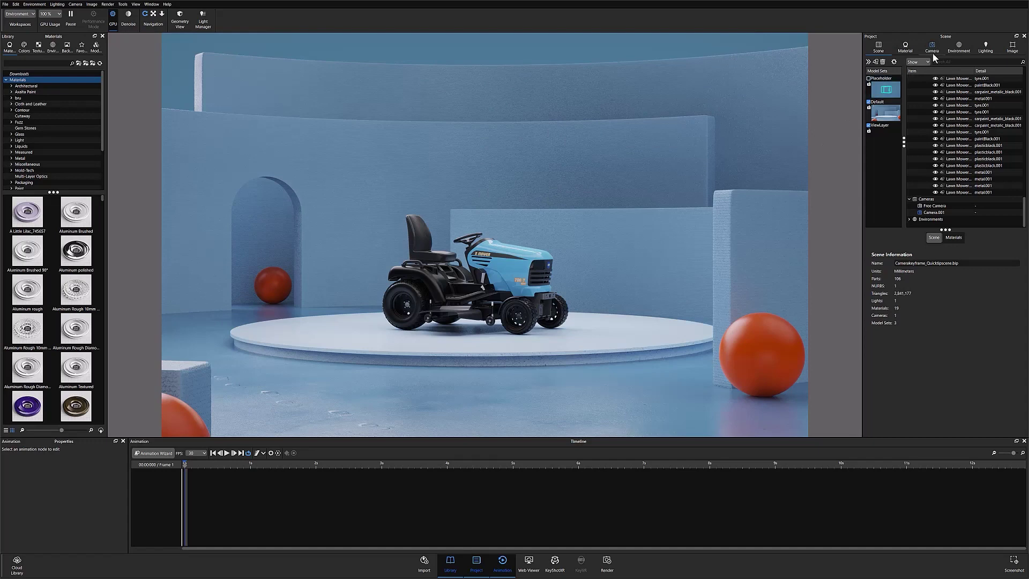
click(934, 47)
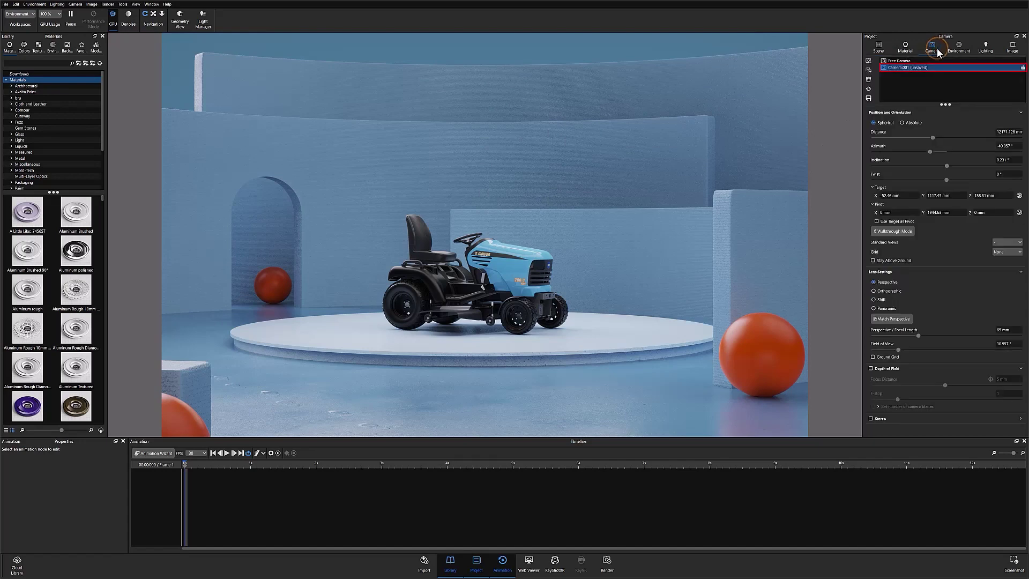
right_click(936, 68)
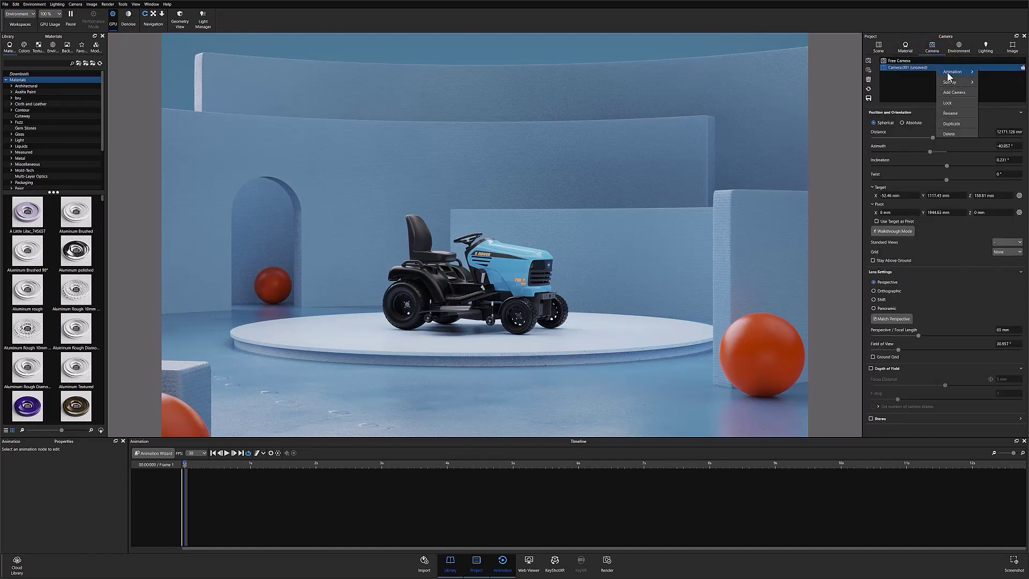
mouse_move(949, 75)
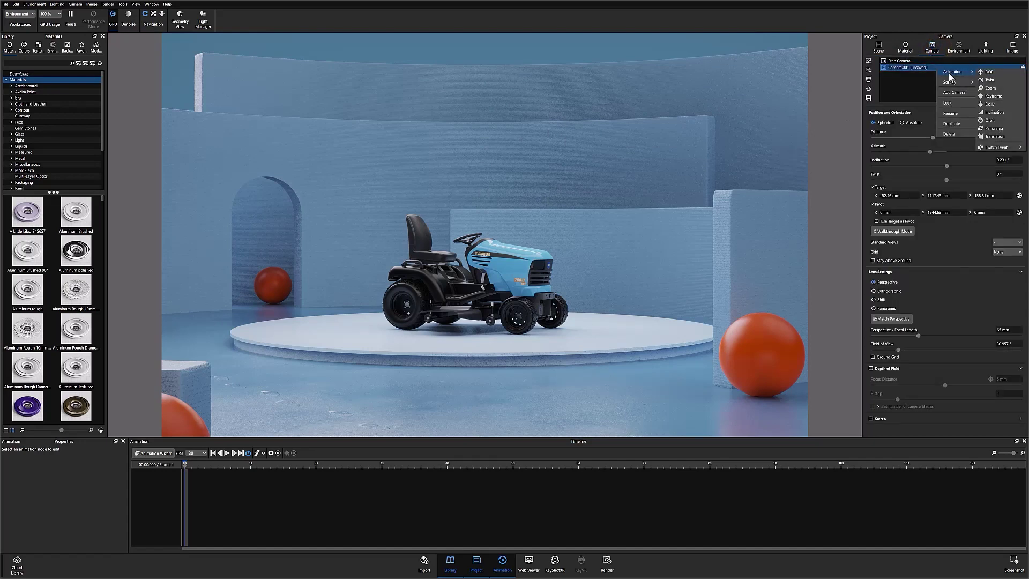
click(993, 96)
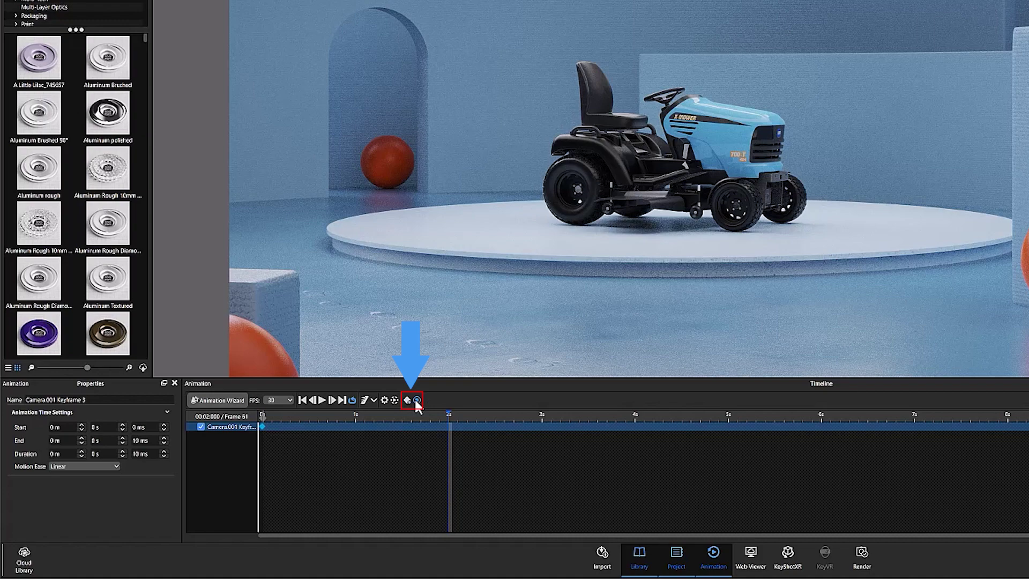
Step: Add Camera.001 keyframes at 2 s and 4 s, then select the 0 s keyframe
click(407, 401)
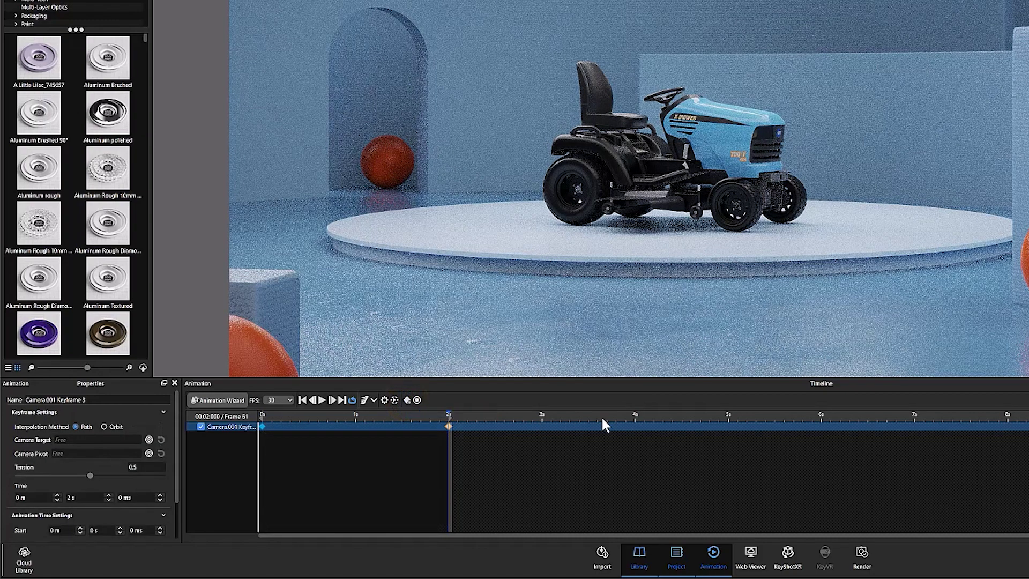
click(636, 418)
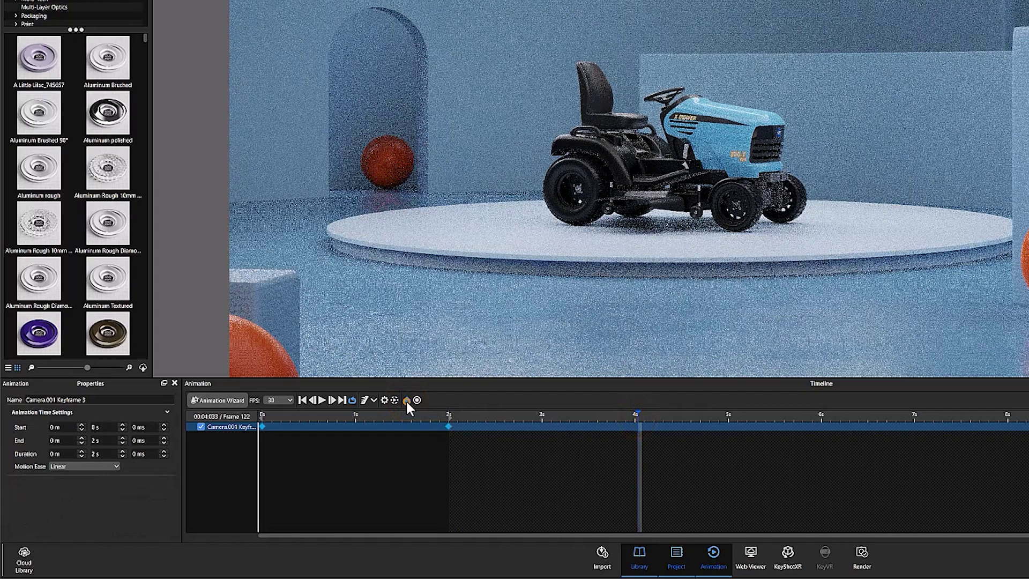
click(406, 399)
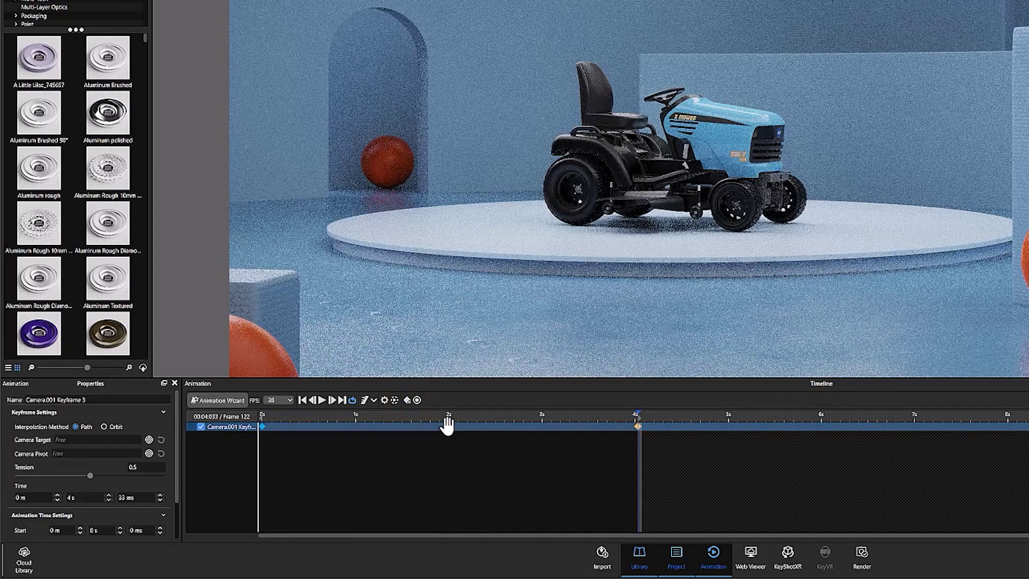
click(448, 426)
click(262, 426)
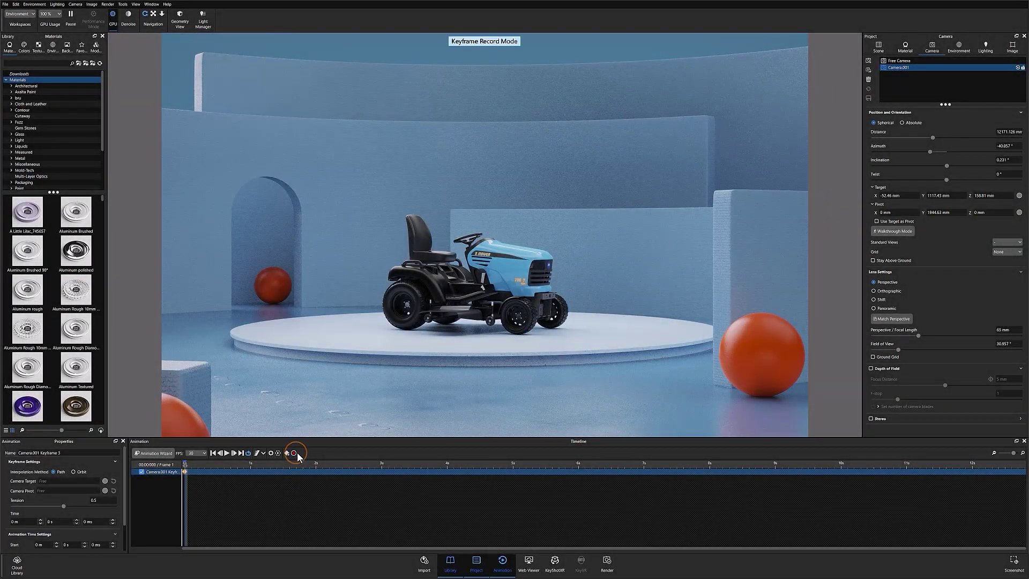
Step: Orbit the camera to a high top-down view at 1 s and a left-facing tractor at 2 s
click(250, 463)
click(532, 300)
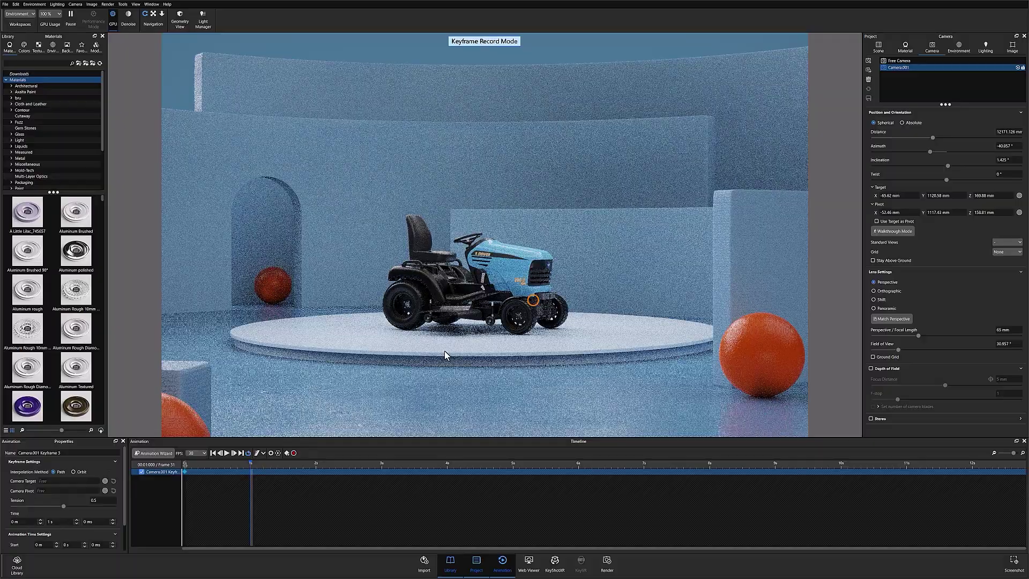
drag(444, 355, 384, 379)
click(319, 463)
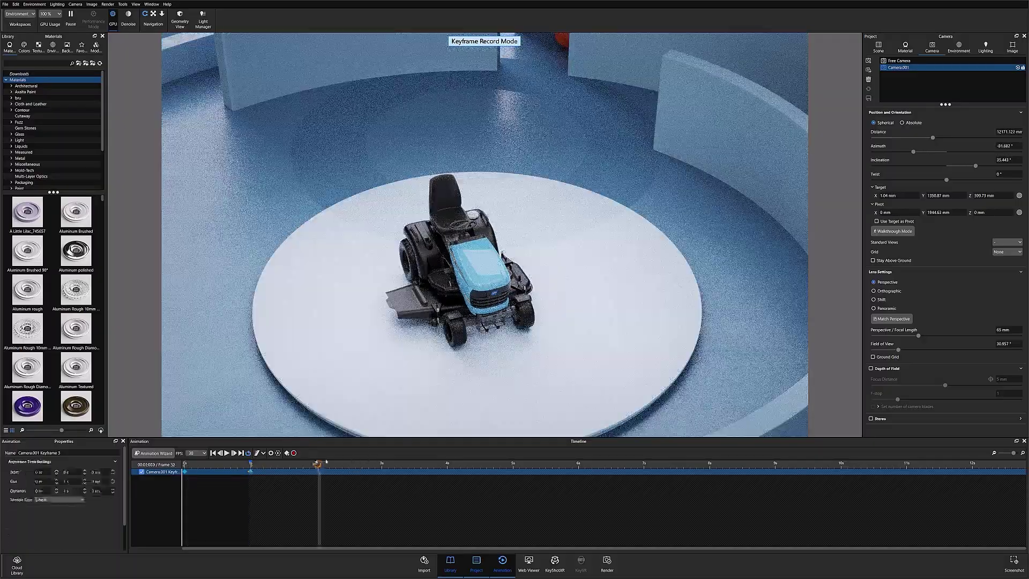
drag(551, 321, 376, 421)
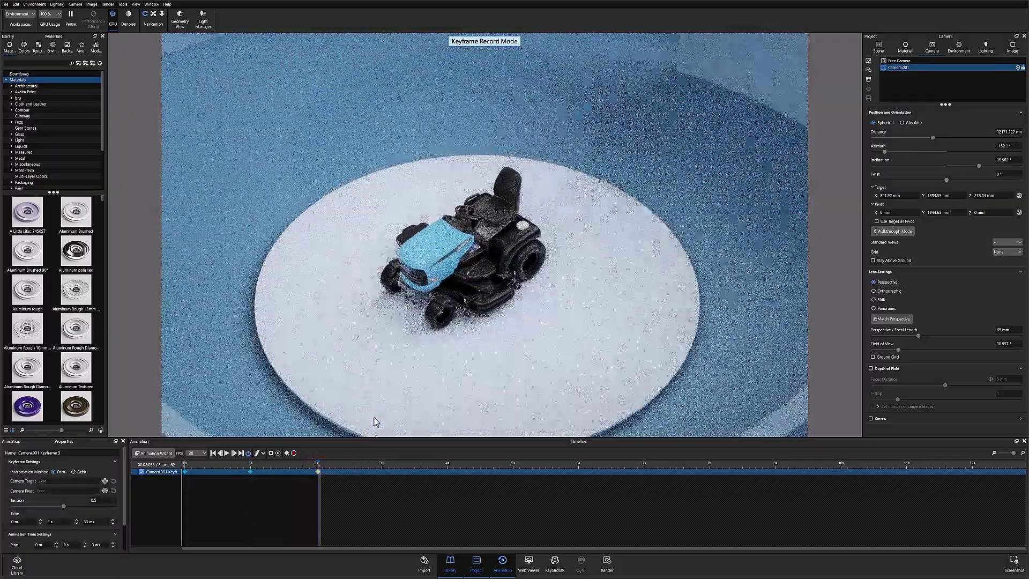
Step: At 4 s, orbit to the tractor's rear, recentre it, and scrub back to preview
click(382, 464)
scroll(484, 376, up, 5)
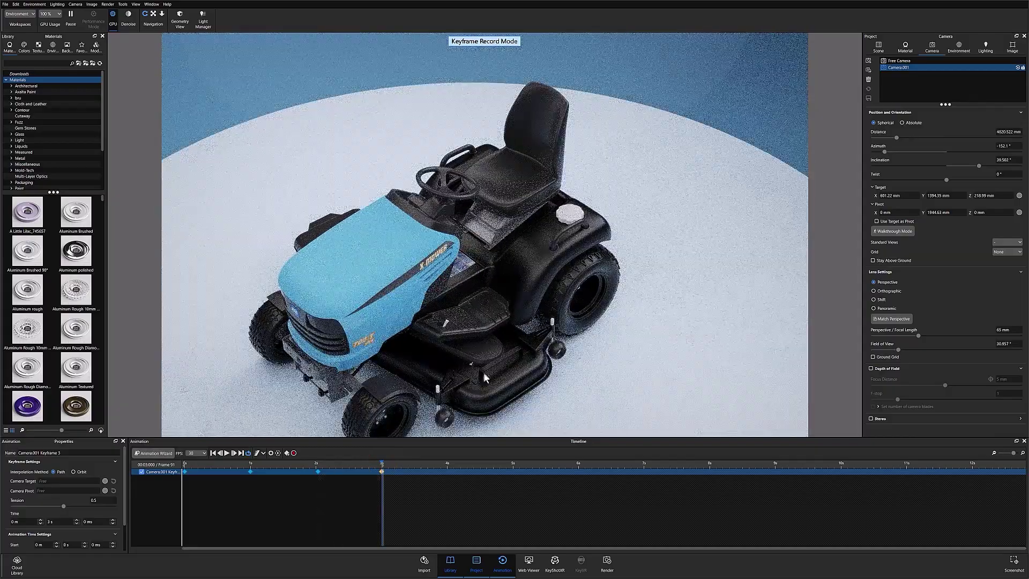
click(448, 464)
drag(418, 327, 229, 324)
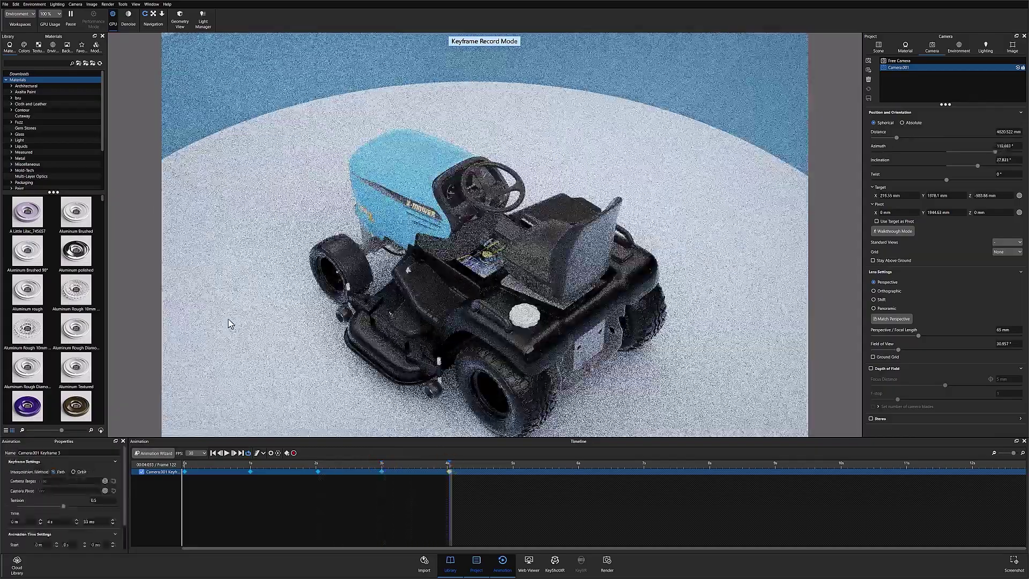
middle_drag(229, 323, 438, 217)
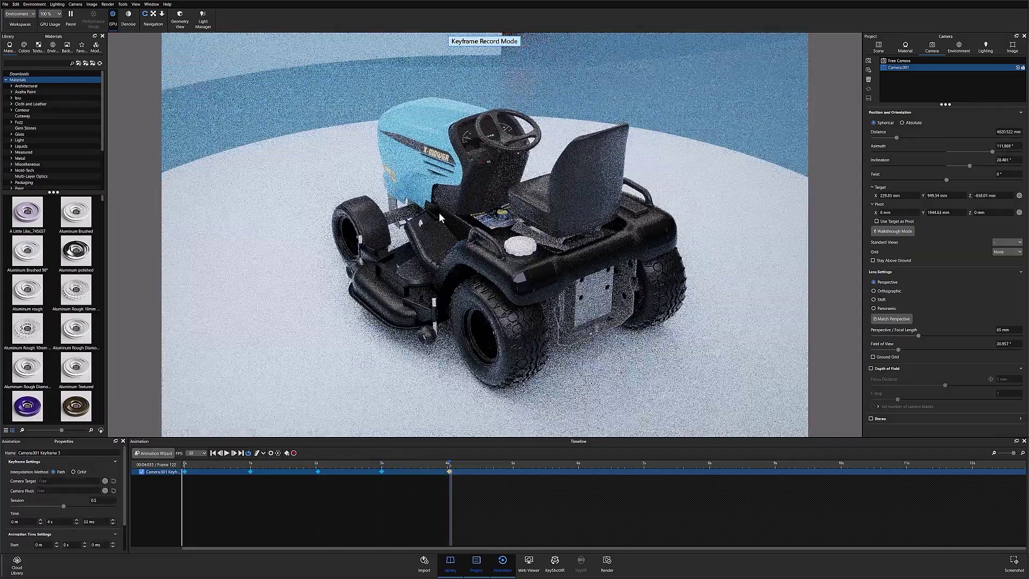
drag(430, 476, 188, 498)
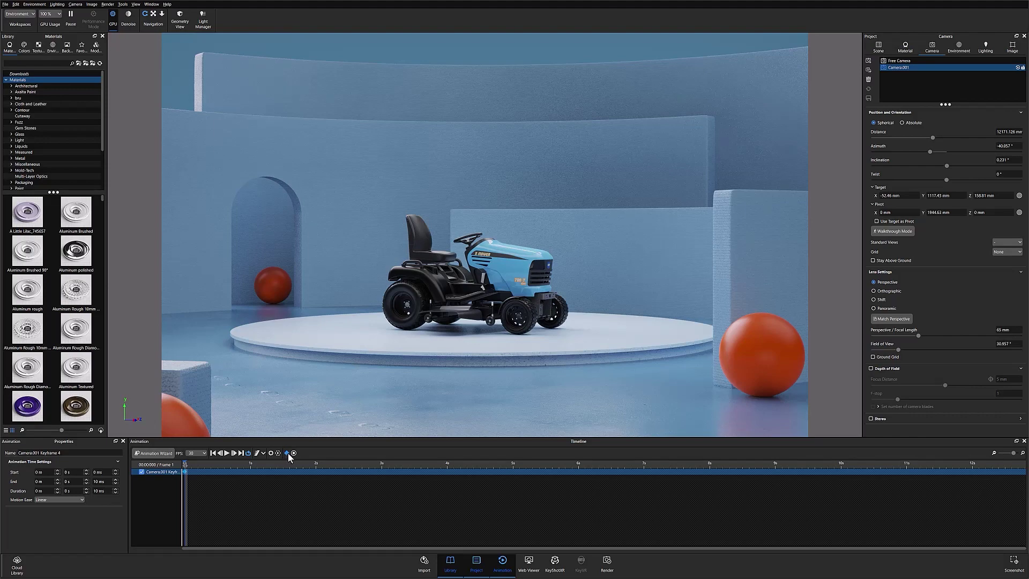
Step: Add a camera keyframe at 1 second, moving the camera closer with the mower framed higher
click(250, 467)
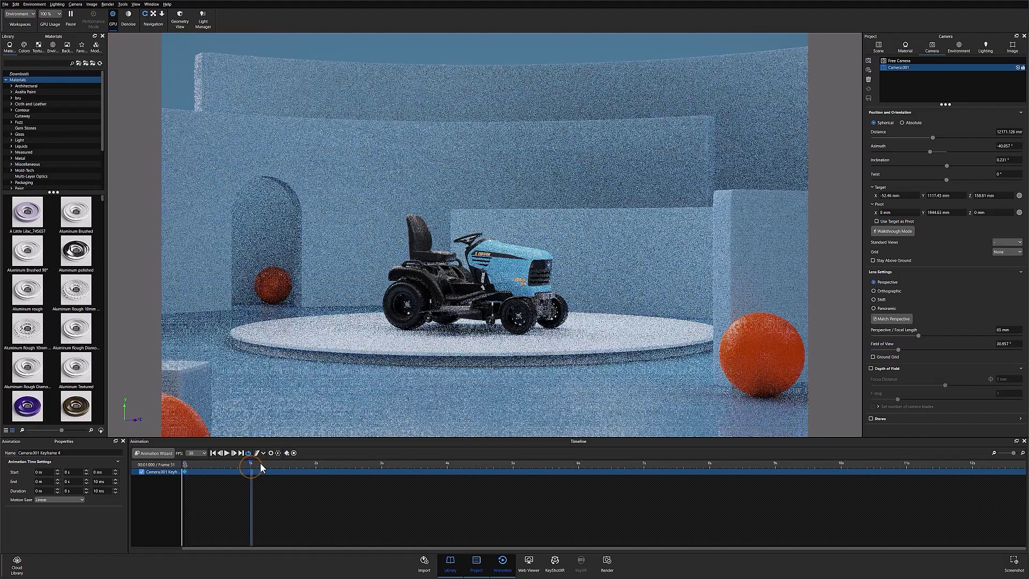
click(287, 454)
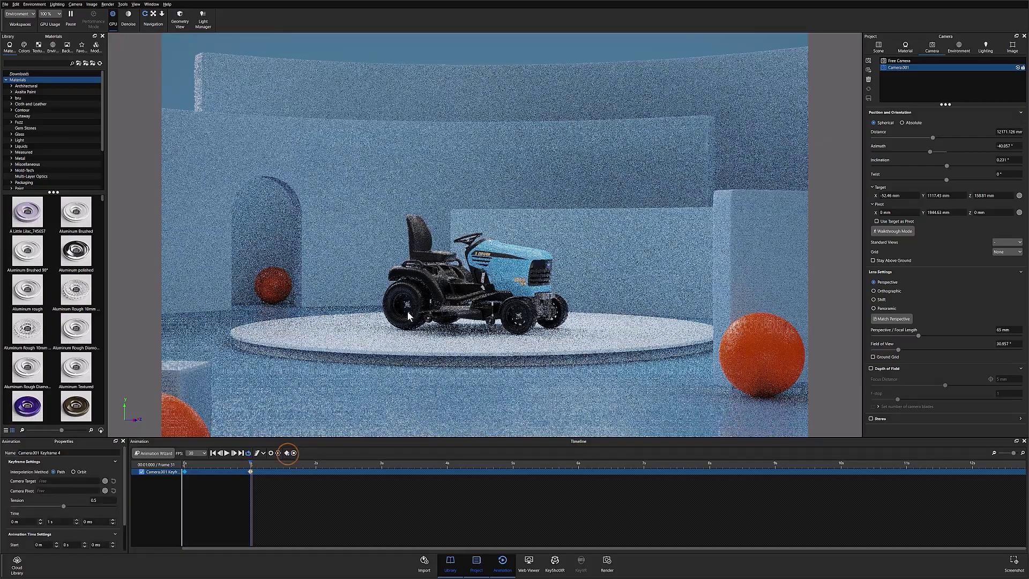
scroll(430, 320, up, 5)
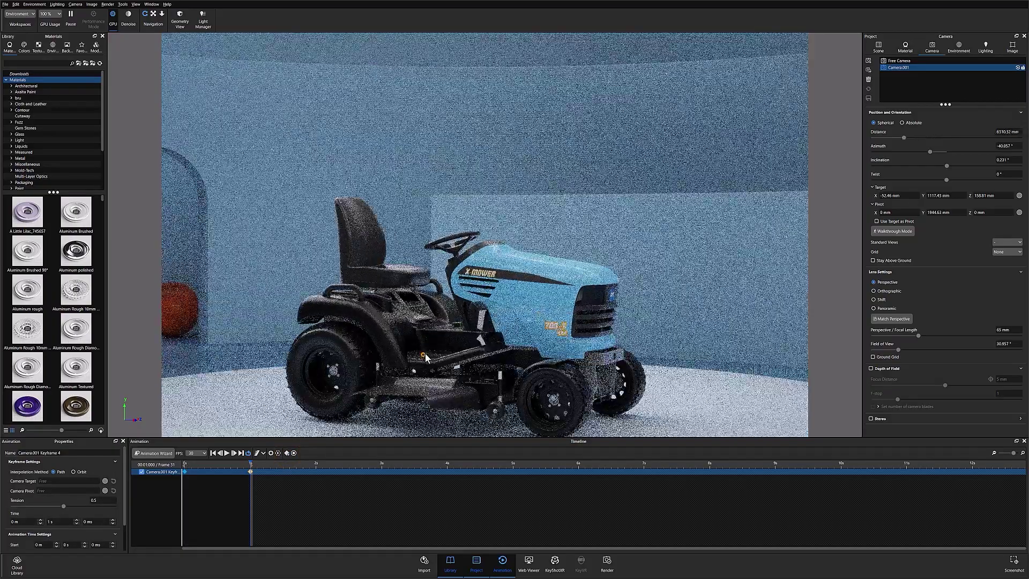
drag(426, 352, 490, 350)
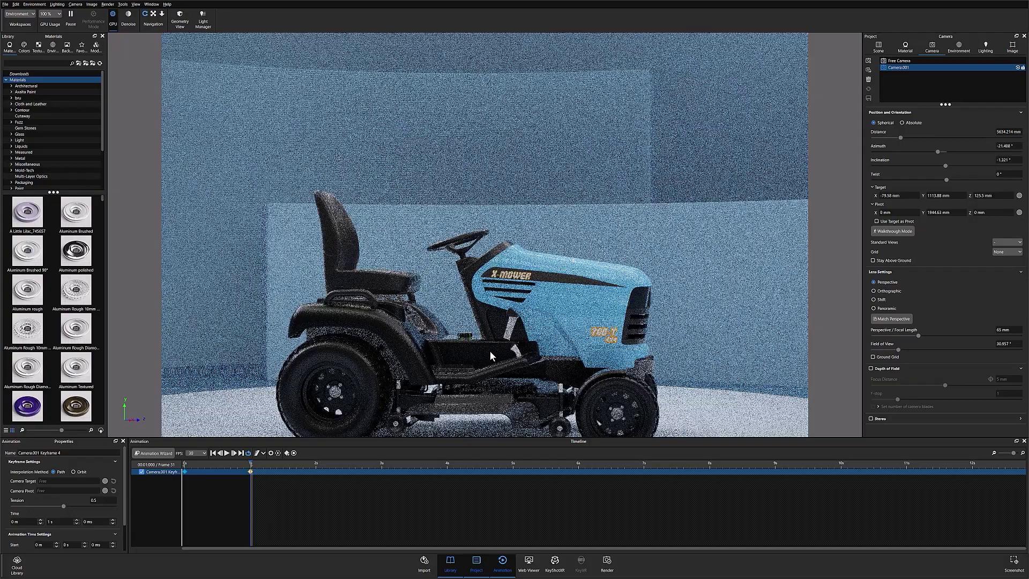
middle_drag(491, 299, 493, 292)
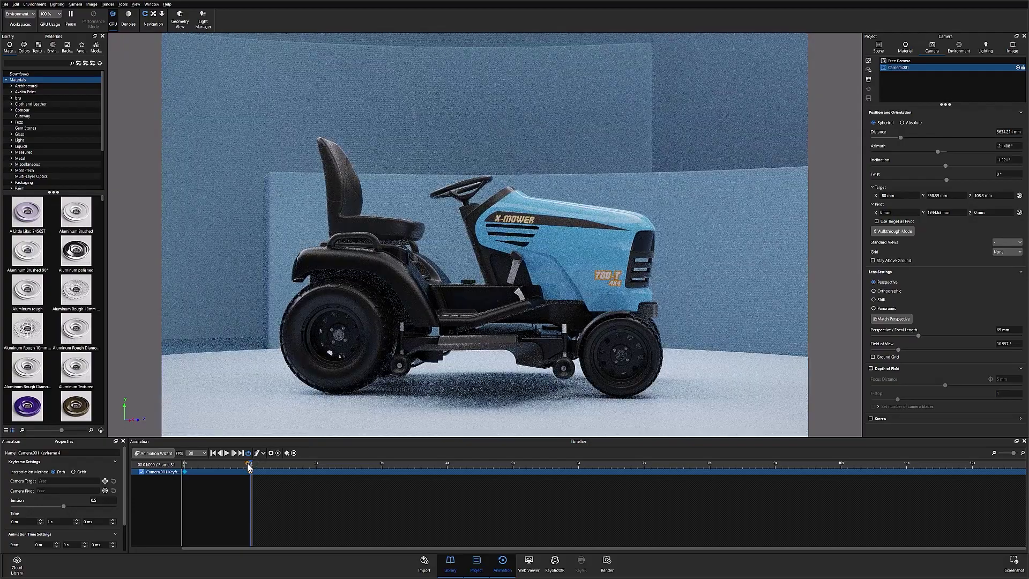
Step: Preview the camera move and stretch the keyframe span out to 3 seconds
mouse_move(249, 467)
mouse_down()
mouse_move(186, 469)
mouse_move(317, 470)
mouse_up()
drag(901, 138, 958, 141)
drag(317, 470, 513, 465)
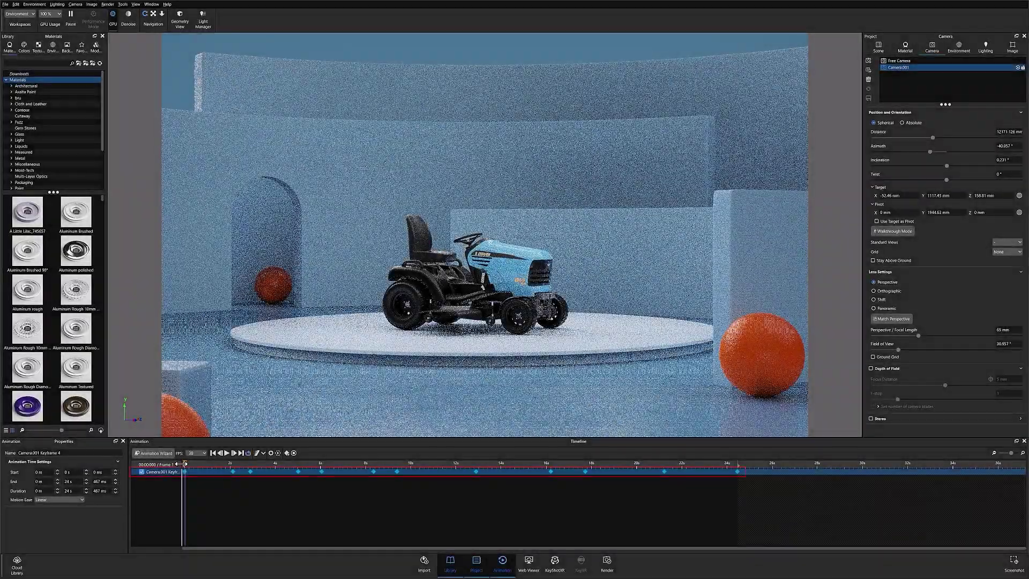
Step: Scrub the Camera.001 track through the side view, top-down seat close-up and front grille keyframes
drag(177, 464, 222, 467)
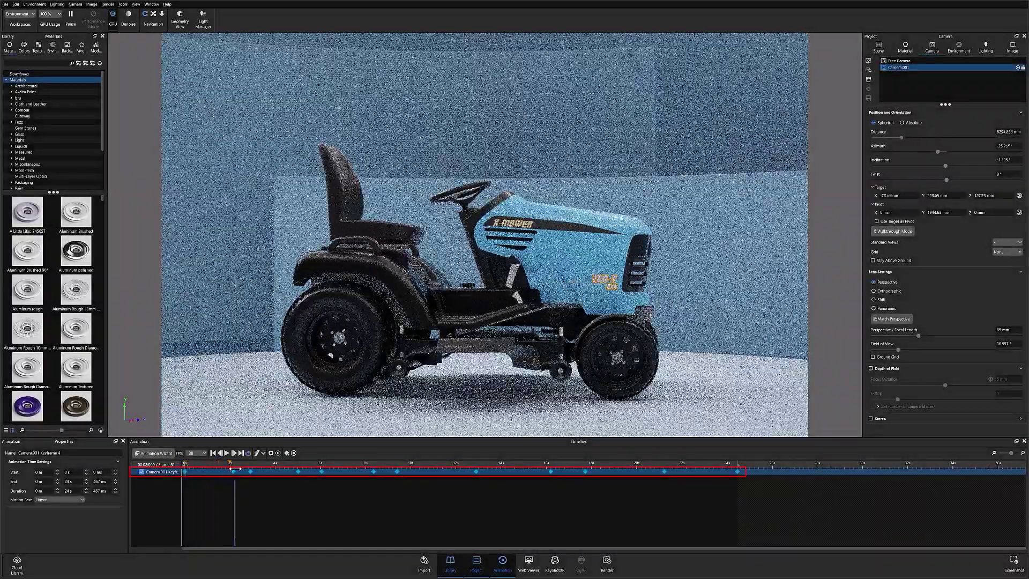
drag(309, 470, 703, 545)
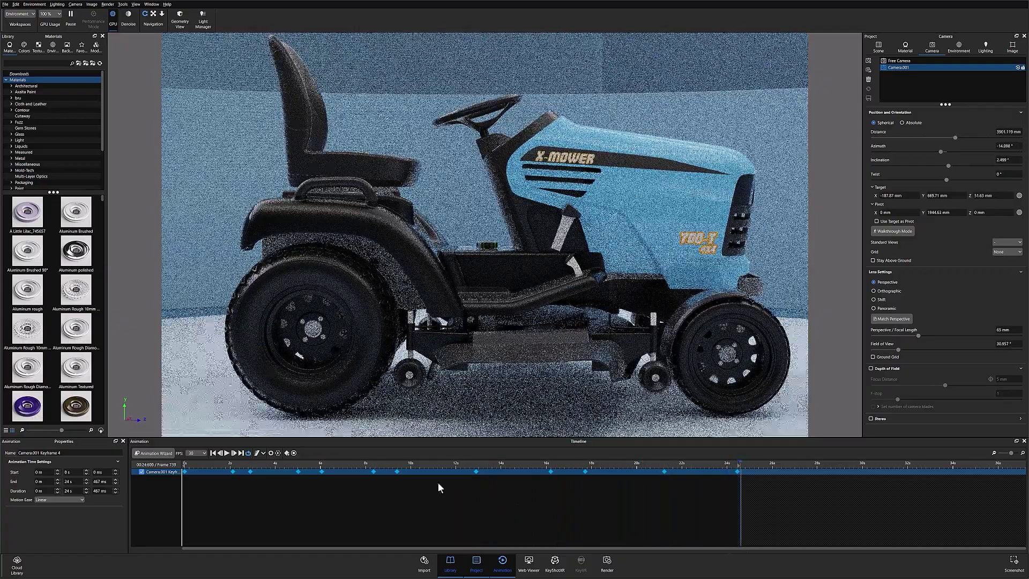
drag(426, 472, 397, 473)
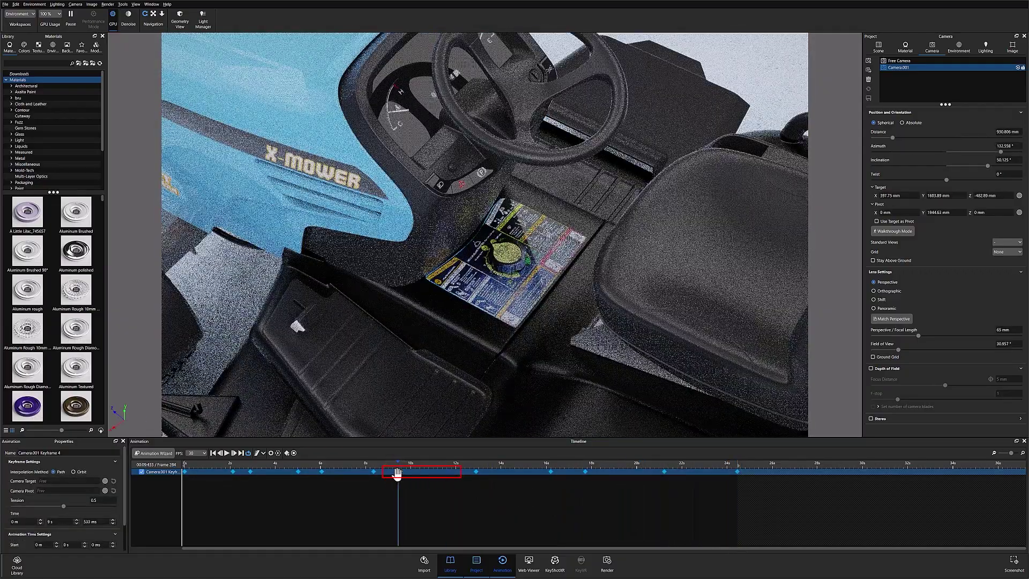
mouse_move(536, 476)
mouse_down()
mouse_move(512, 475)
mouse_move(541, 475)
mouse_up()
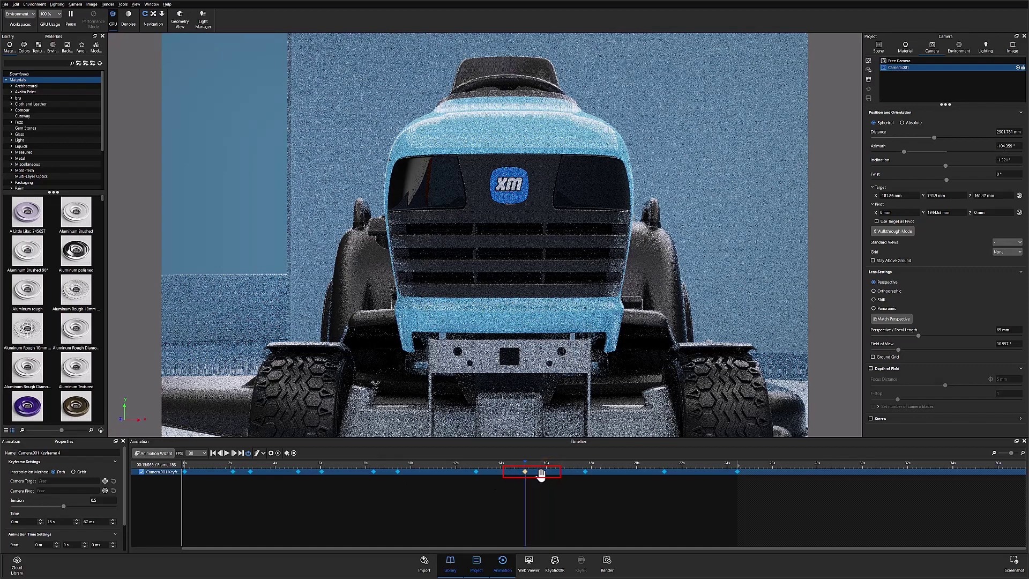
Step: Float and enlarge the Animation Properties panel to show Motion Ease for the 6-second keyframe
click(321, 471)
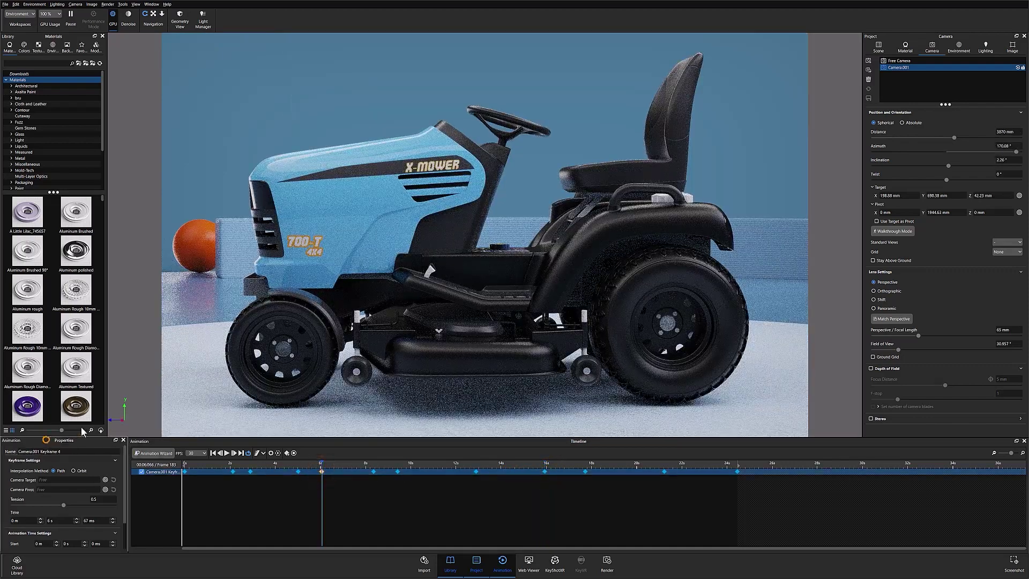
drag(49, 440, 240, 175)
drag(266, 284, 376, 397)
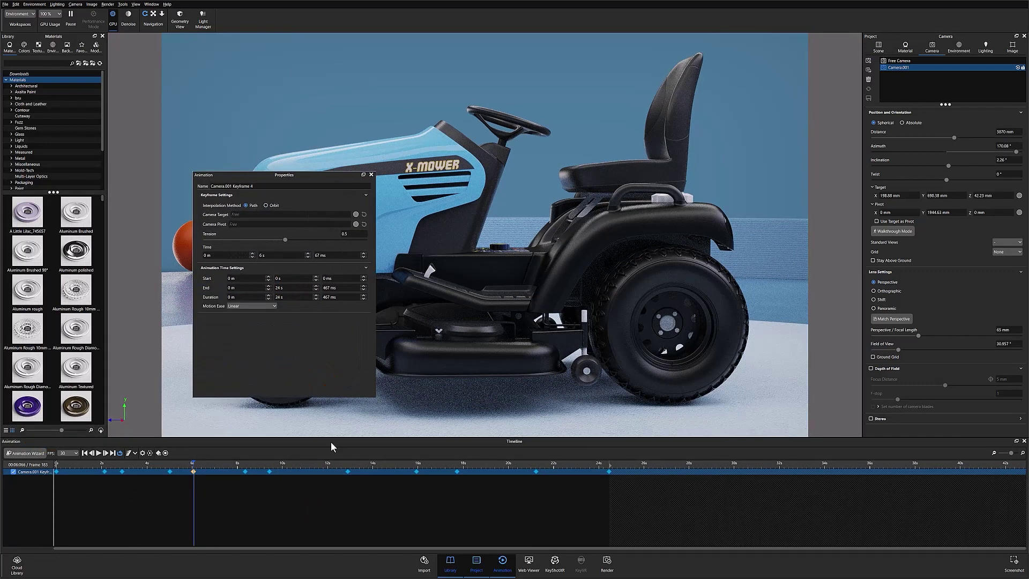
click(268, 472)
click(245, 472)
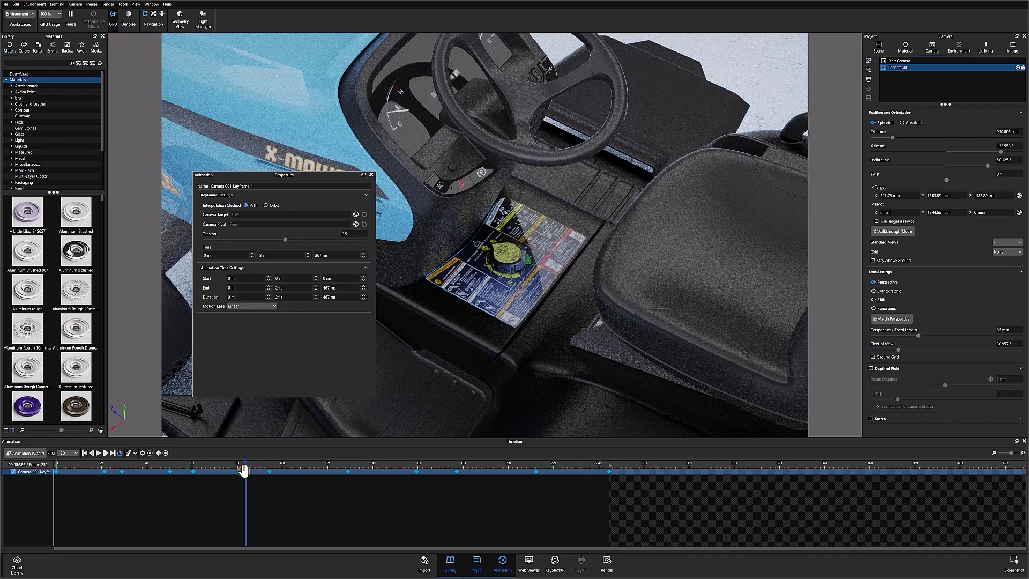
click(191, 472)
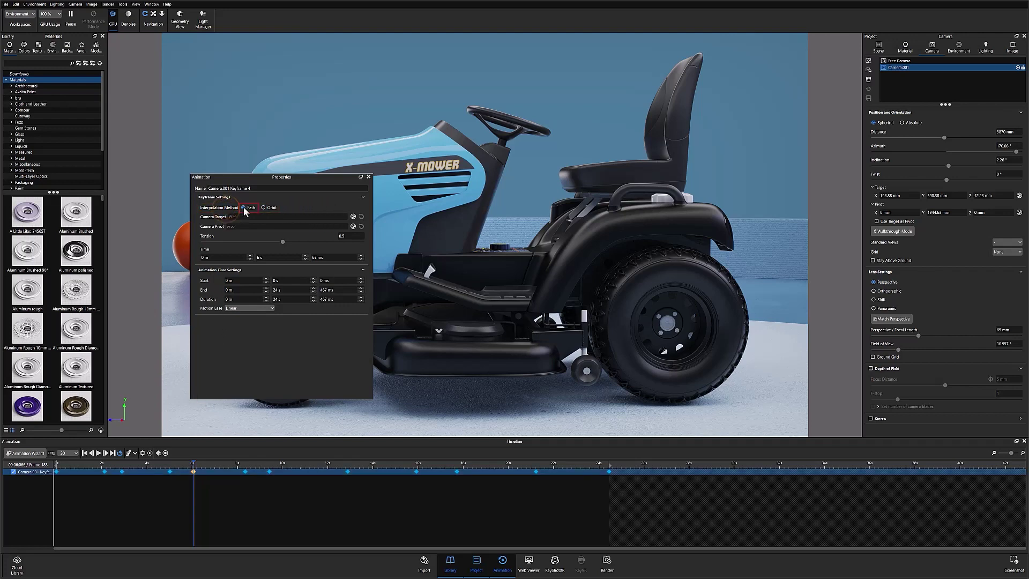
Step: Switch the 6-second keyframe's interpolation to Orbit, then back to Path
click(243, 207)
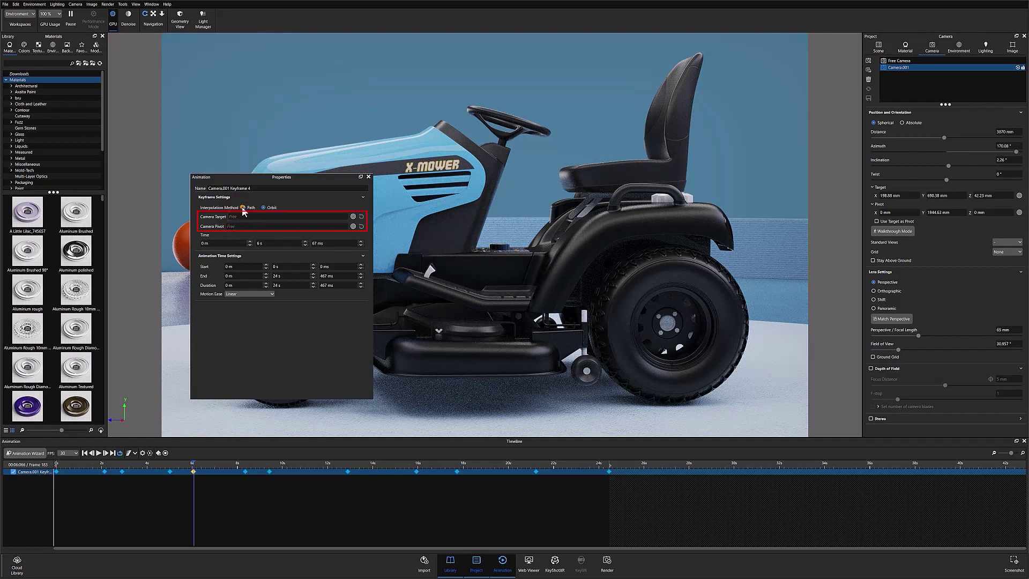
click(243, 207)
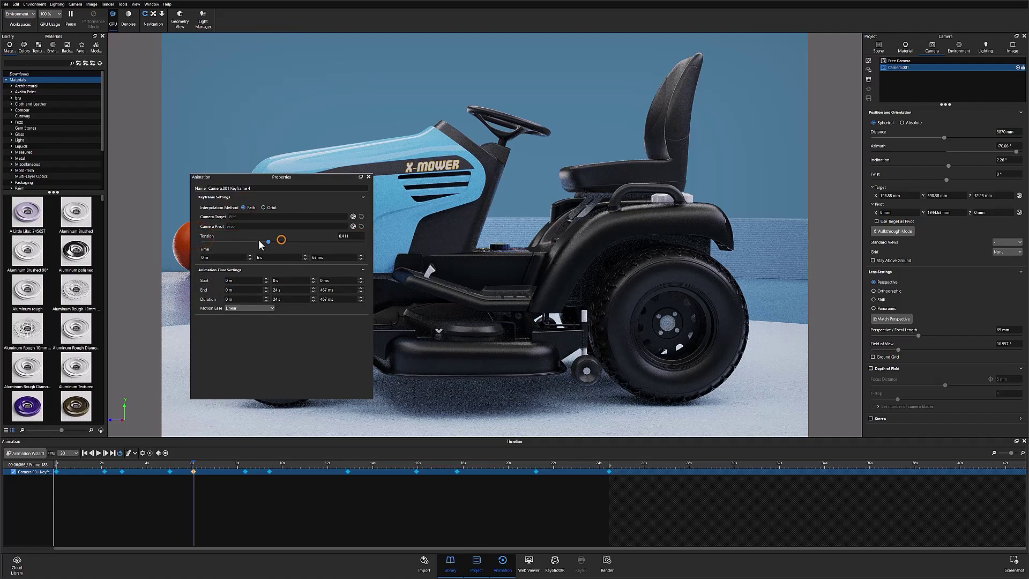
Step: Drag the tension down, then enter 0.5 as Tension, keeping Motion Ease on Linear
drag(259, 244, 285, 244)
double_click(352, 237)
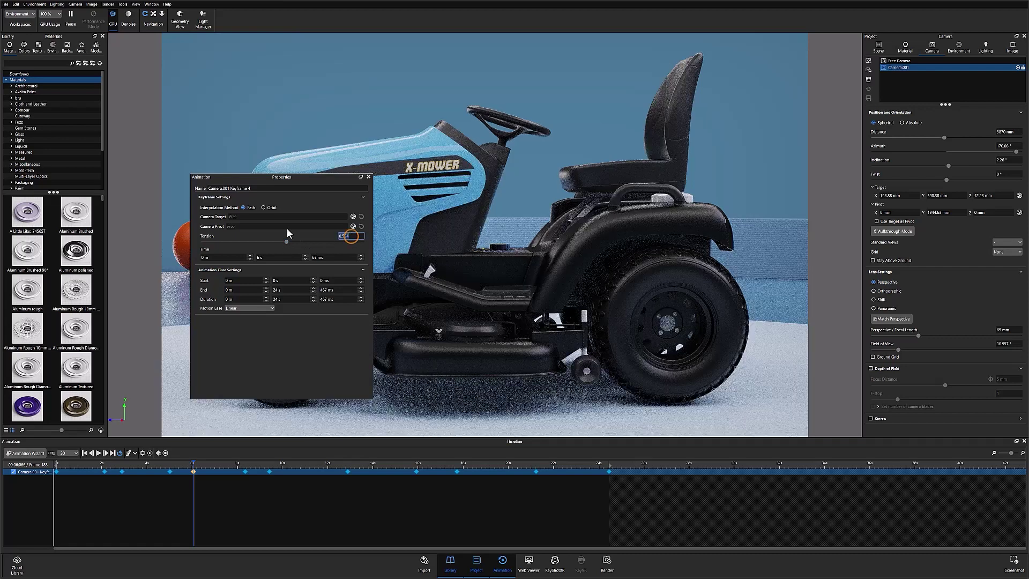
text(0.5)
key(Return)
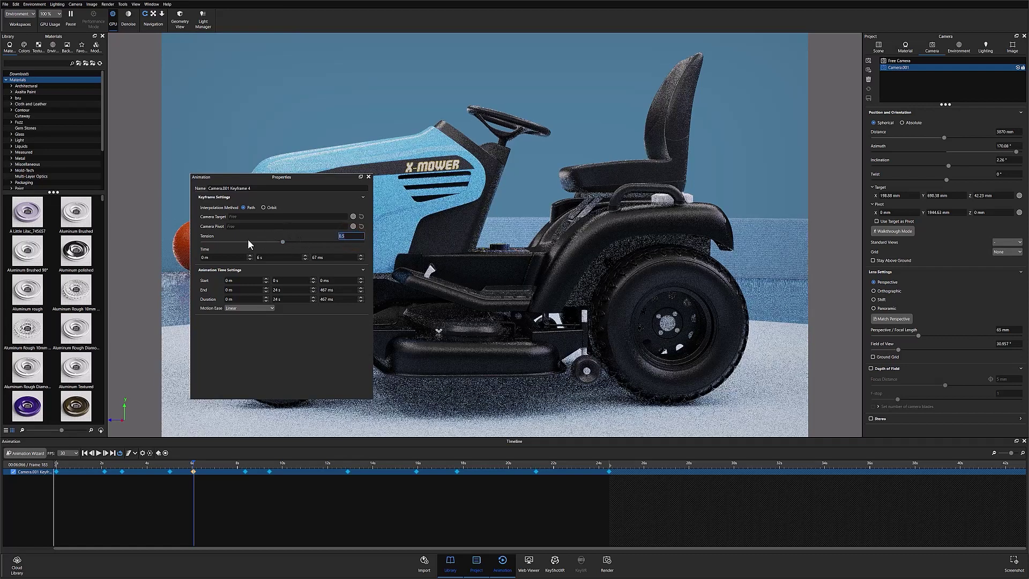
click(222, 258)
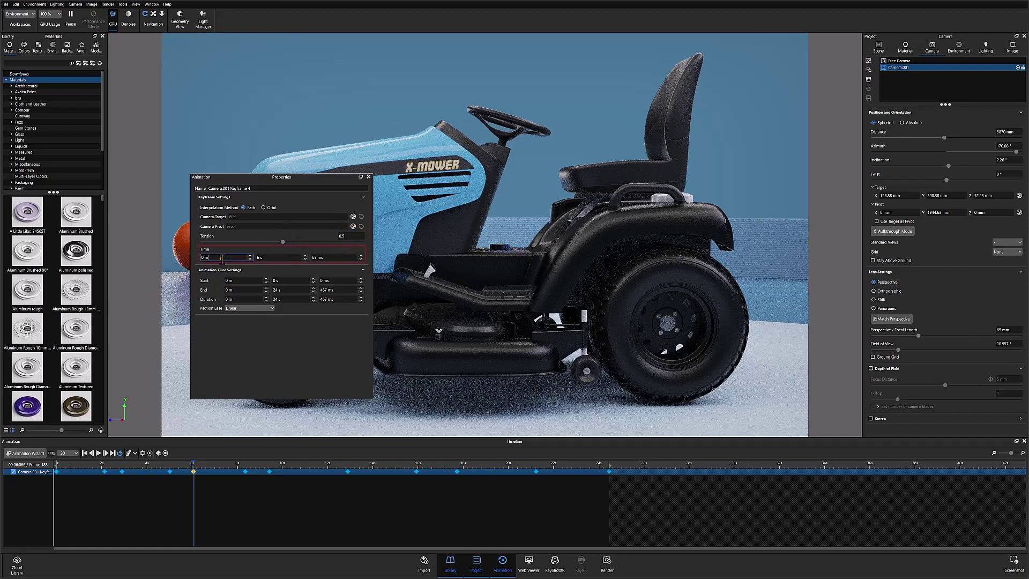
click(242, 309)
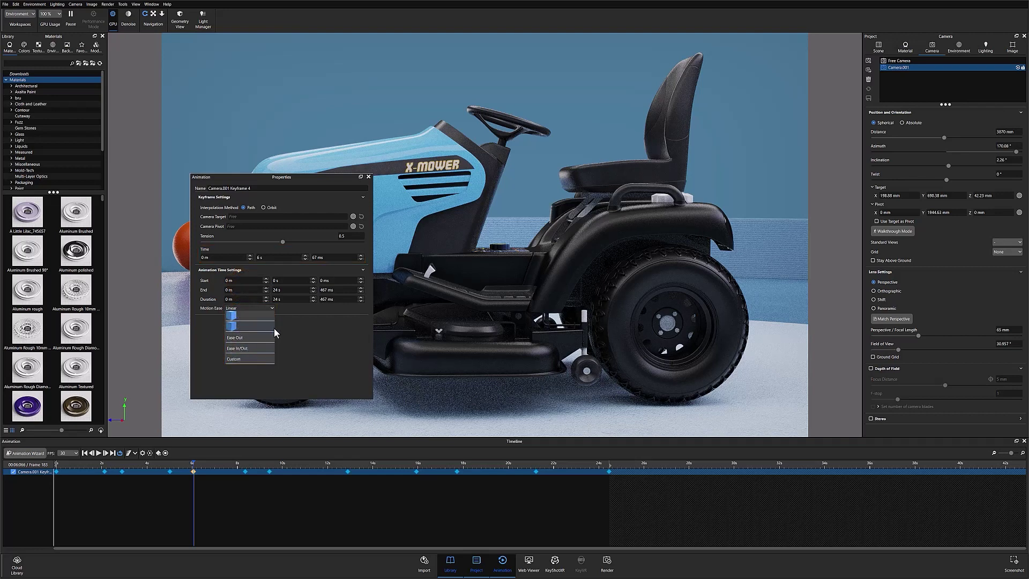
click(306, 333)
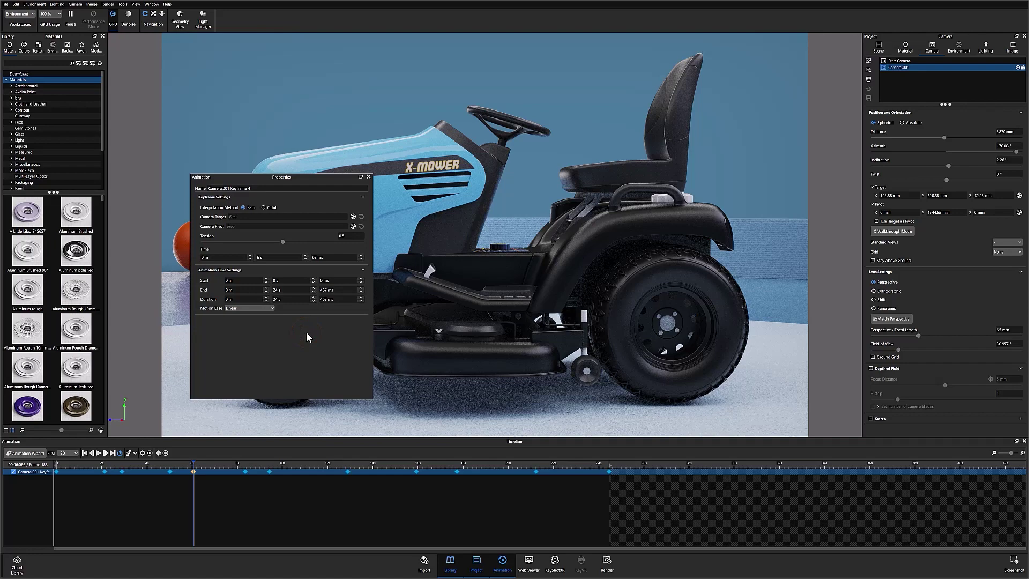